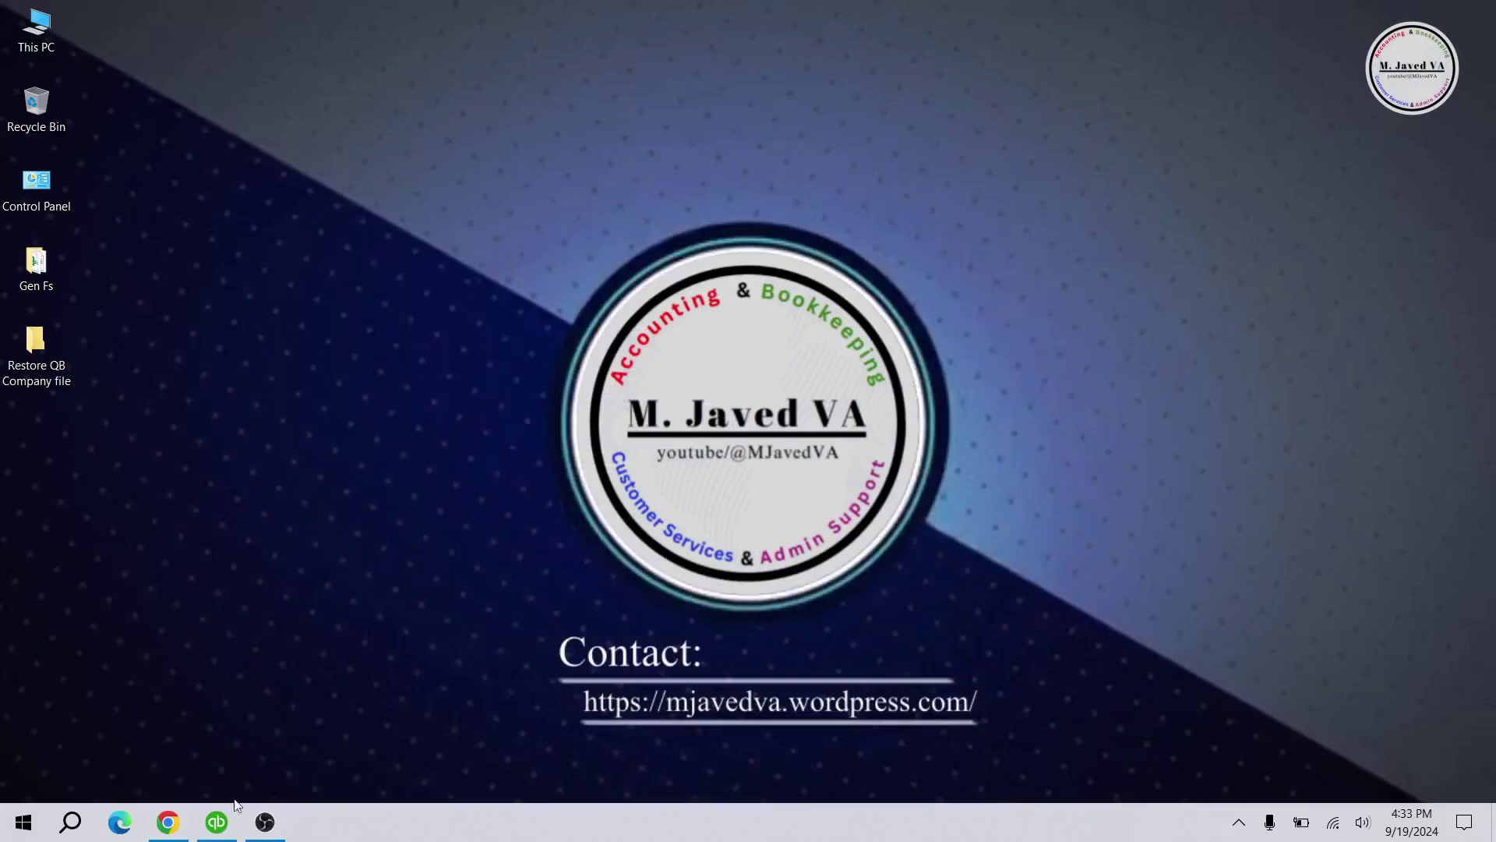
Step: Launch QuickBooks and start Open or Restore Company from the File menu
{"action": "left_click", "coordinate": [216, 822]}
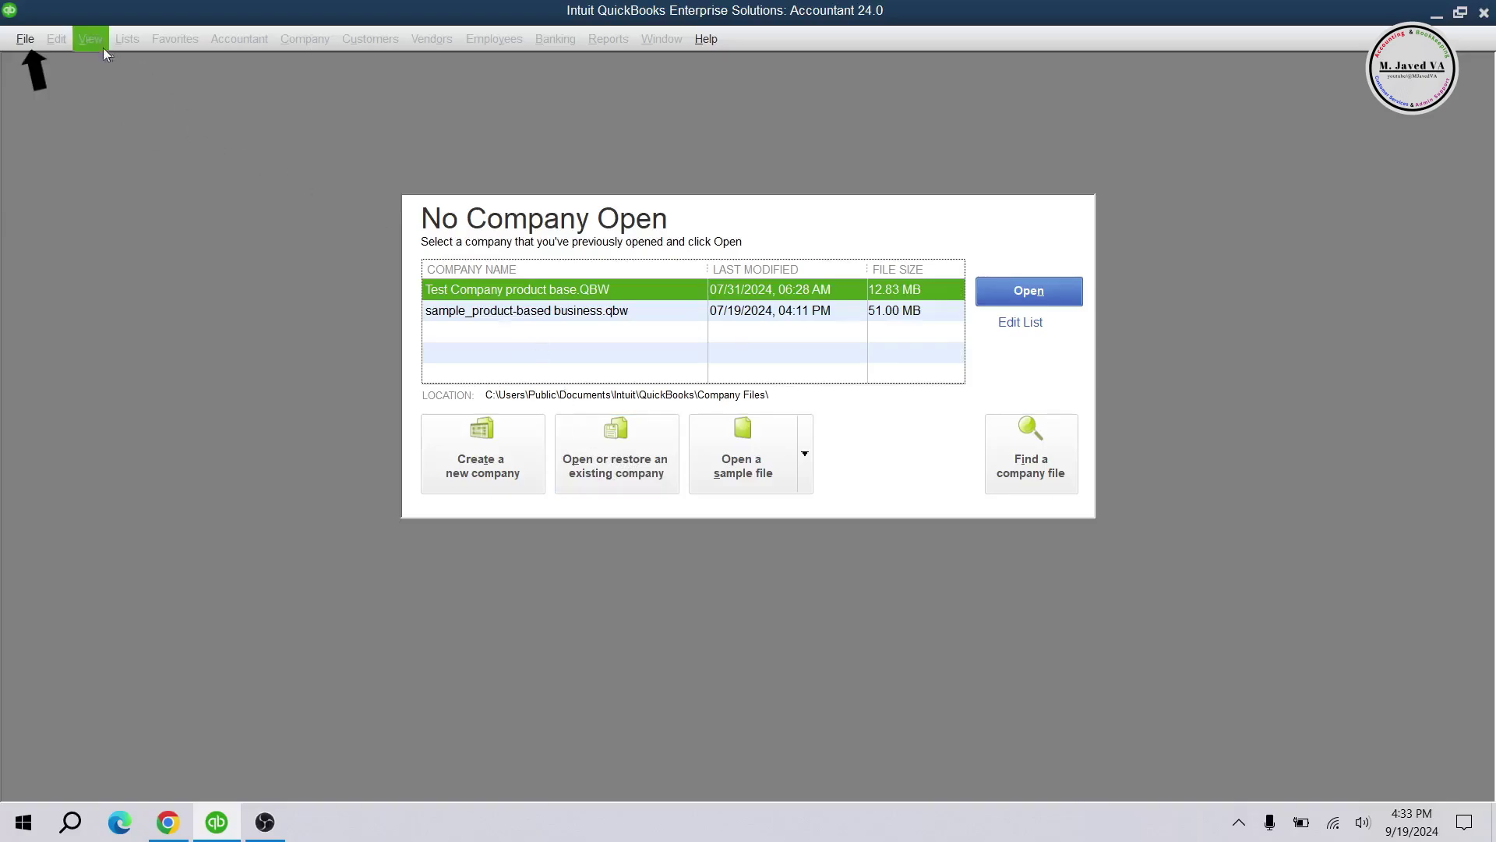
{"action": "left_click", "coordinate": [25, 39]}
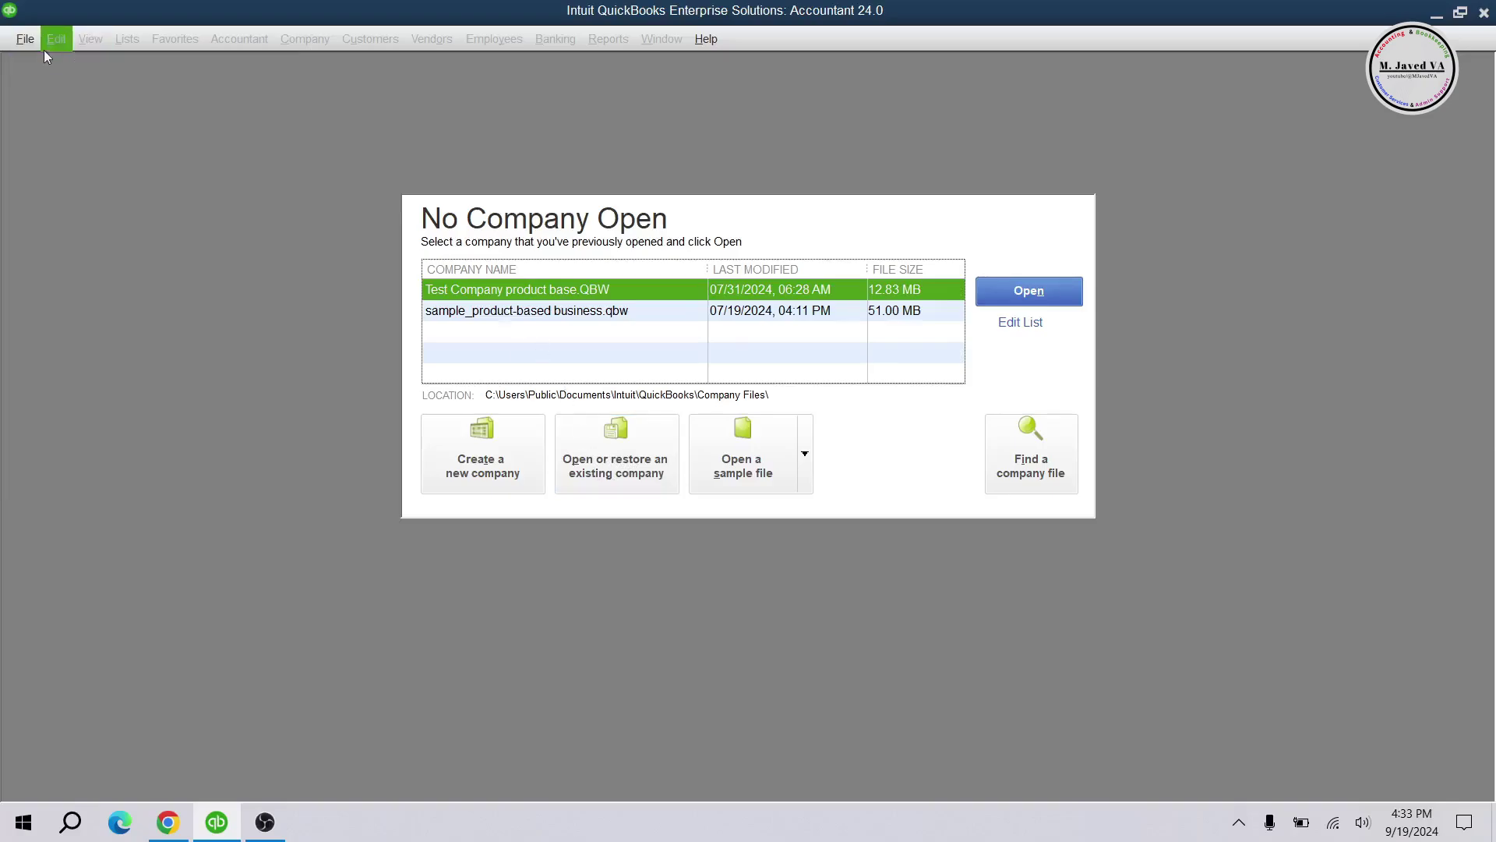
{"action": "left_click", "coordinate": [22, 40]}
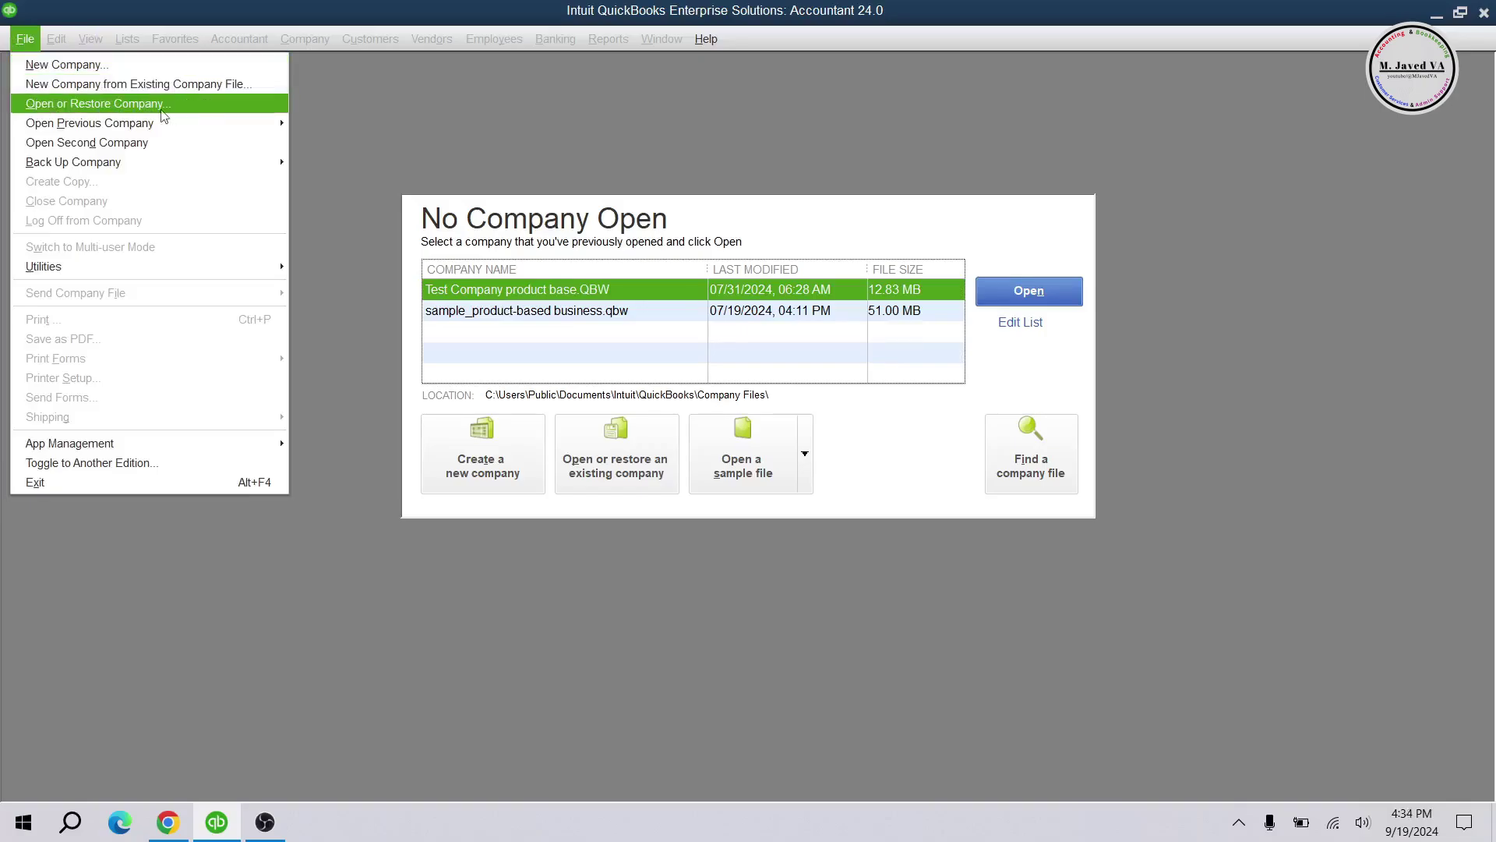
{"action": "left_click", "coordinate": [219, 107]}
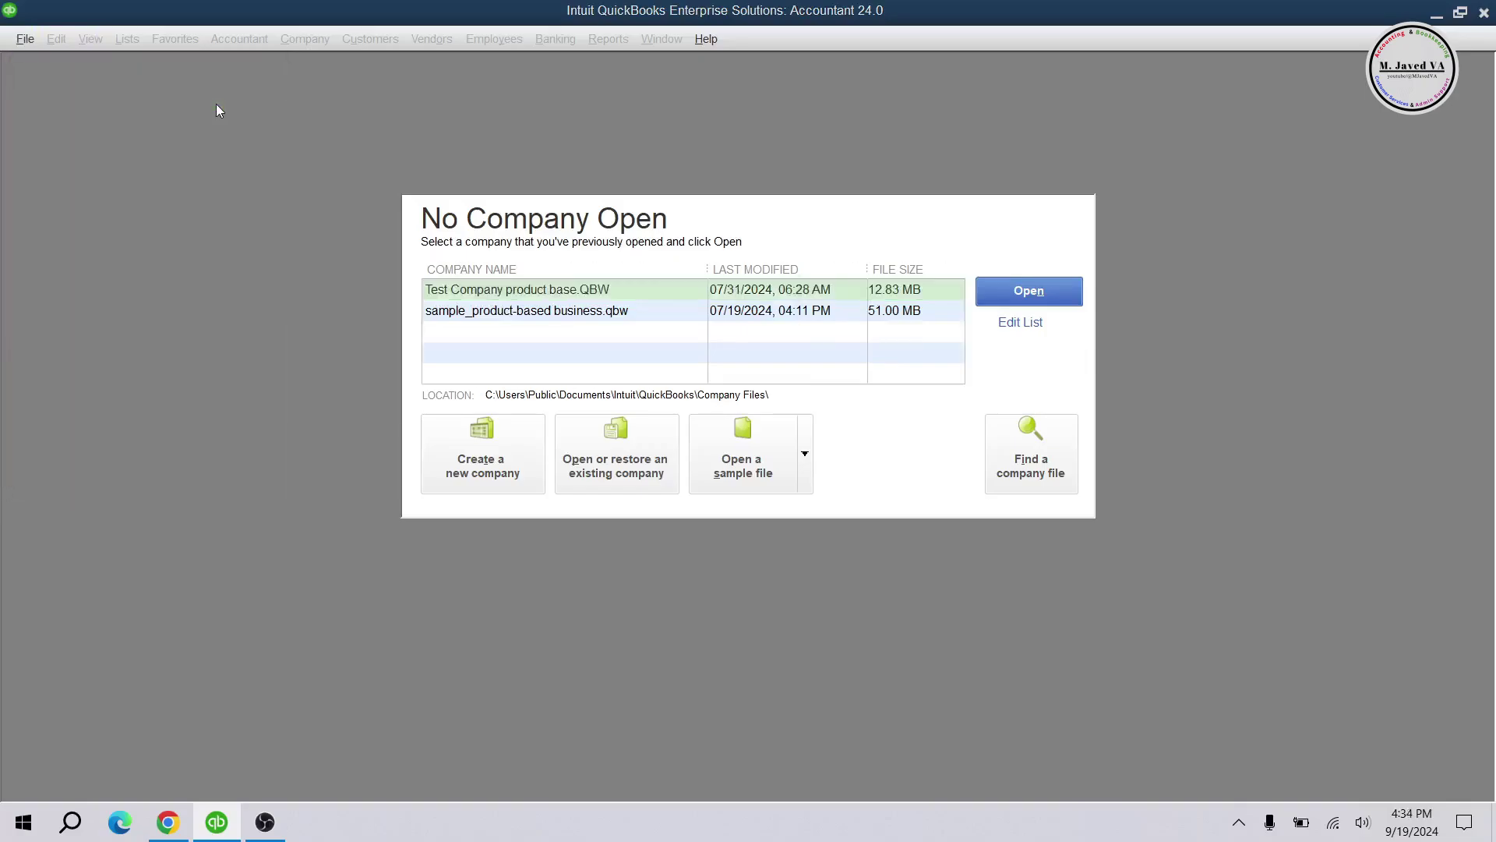
Step: Choose to restore a backup copy from a local backup and continue to the file browser
{"action": "left_click_drag", "start_coordinate": [609, 168], "coordinate": [805, 168]}
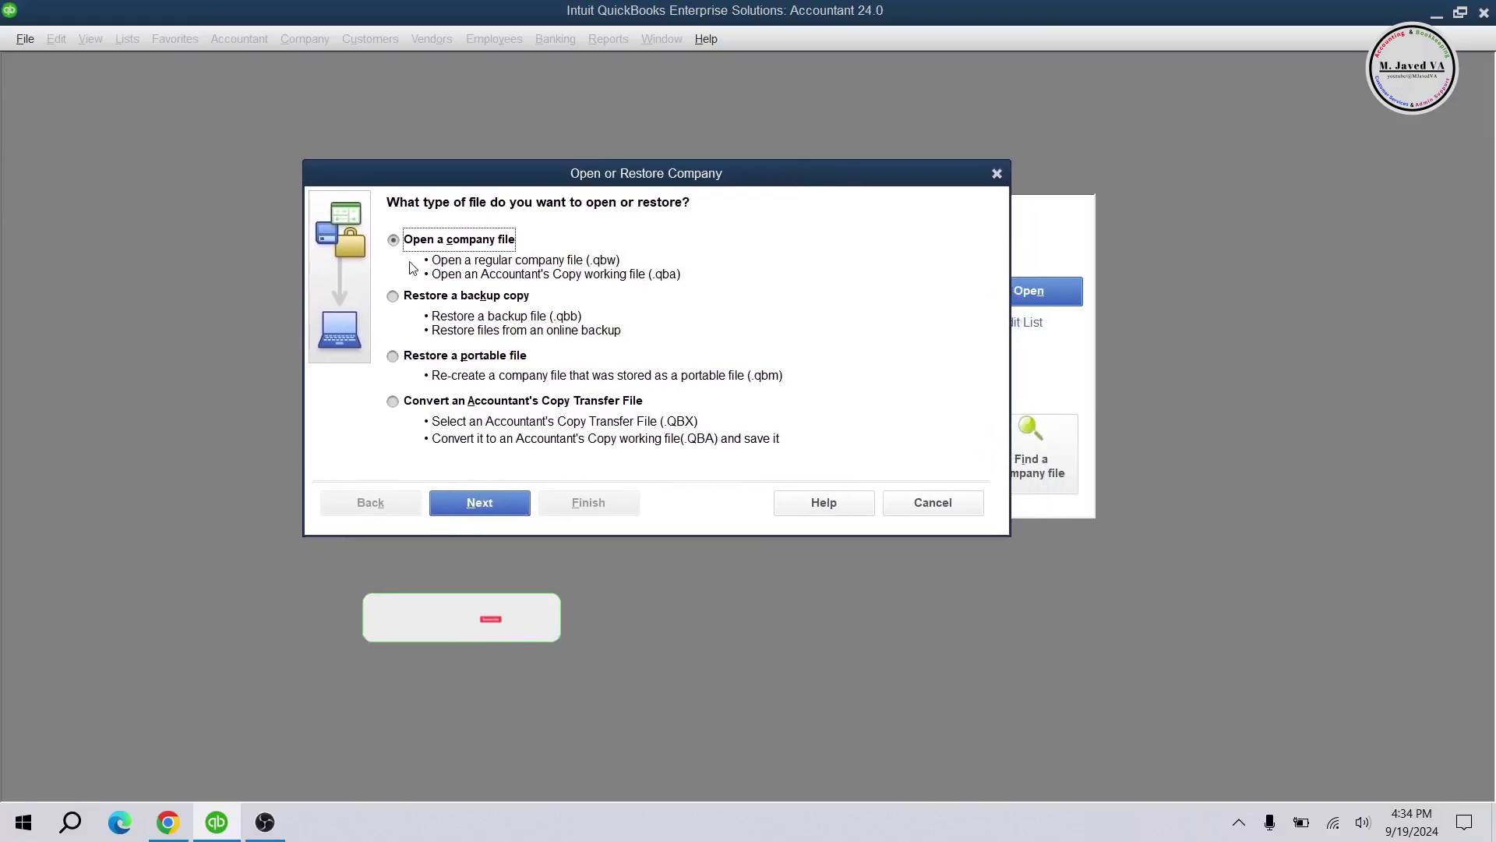
{"action": "left_click", "coordinate": [433, 299]}
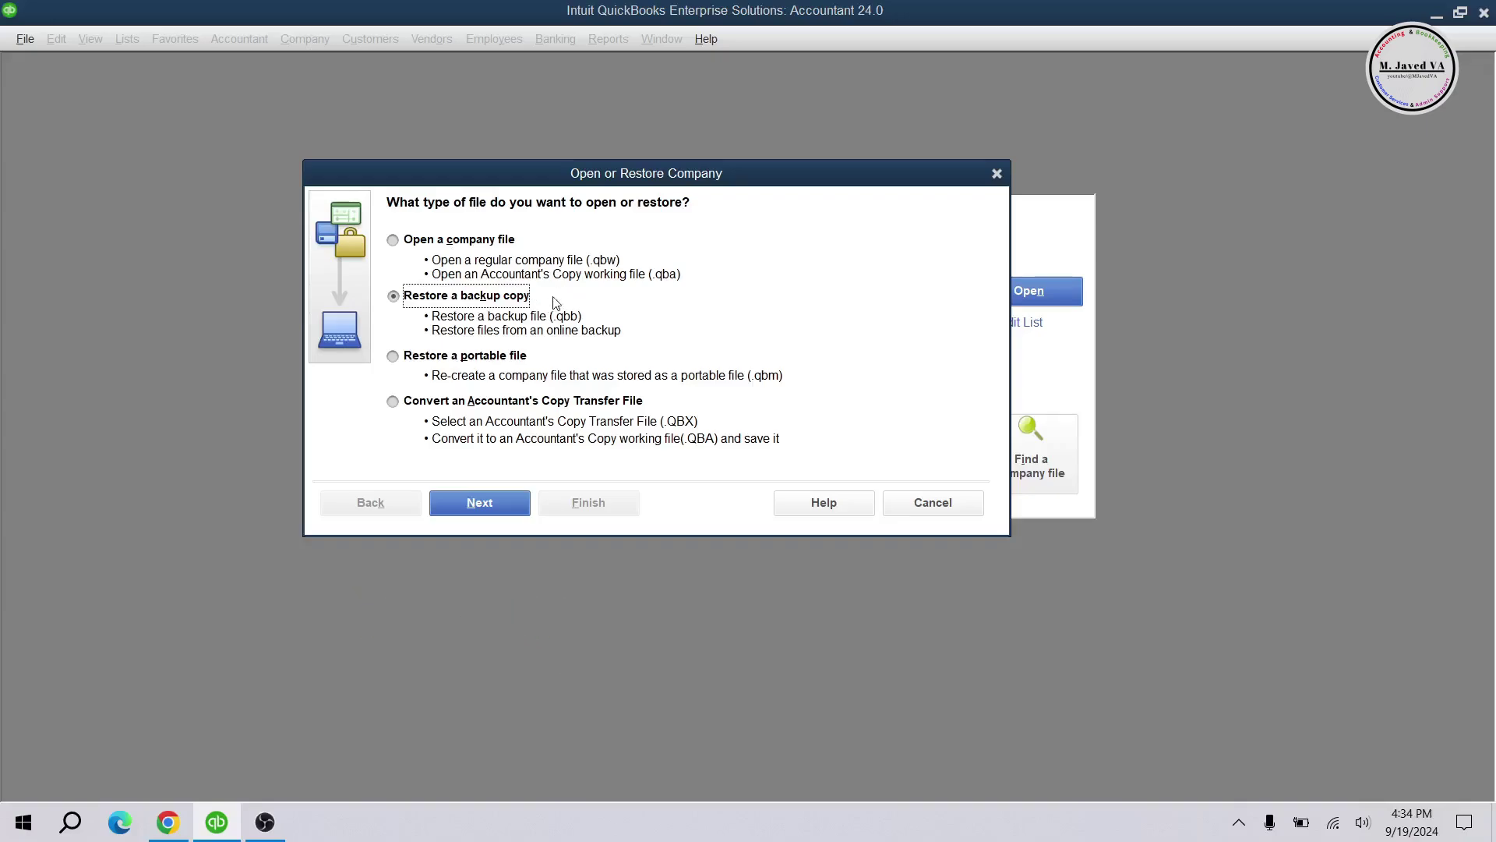
{"action": "left_click", "coordinate": [479, 502]}
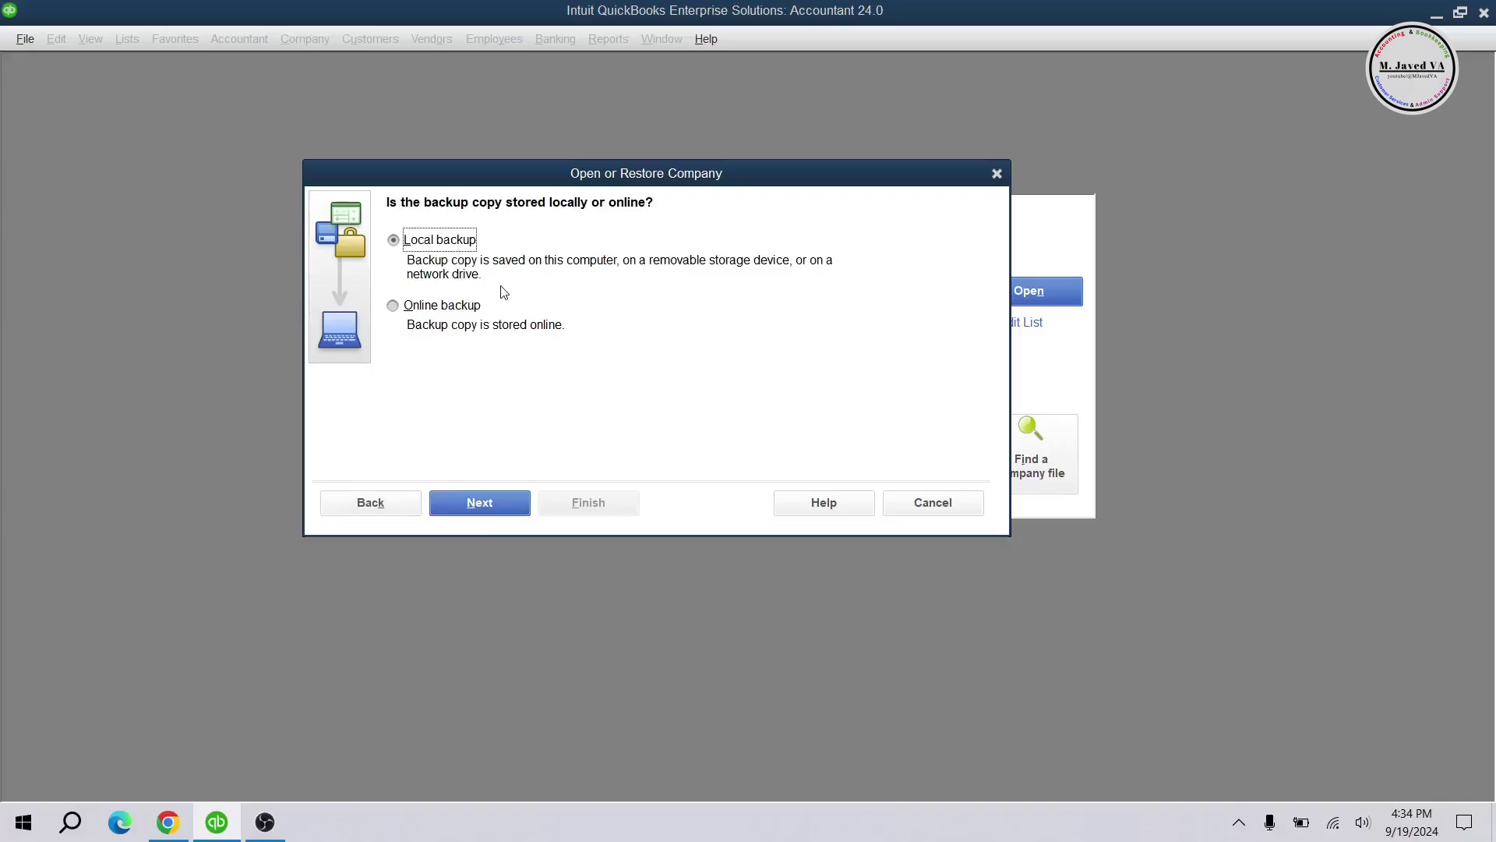
{"action": "left_click", "coordinate": [498, 500]}
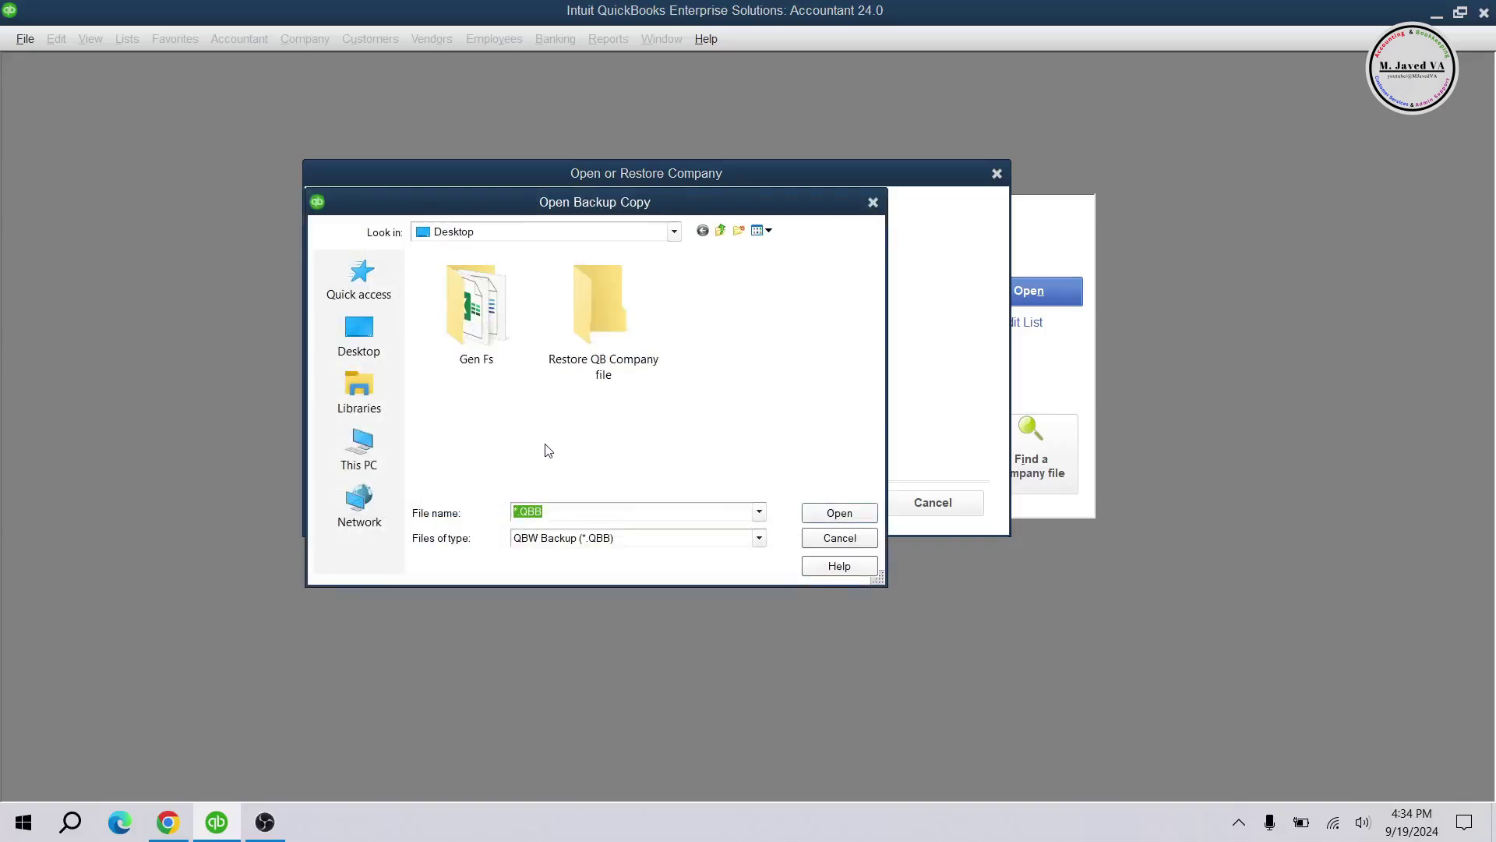
Step: Select the Interior Design & Furniture Trading .QBB backup from Downloads and open it
{"action": "left_click", "coordinate": [673, 231]}
{"action": "left_click", "coordinate": [468, 374]}
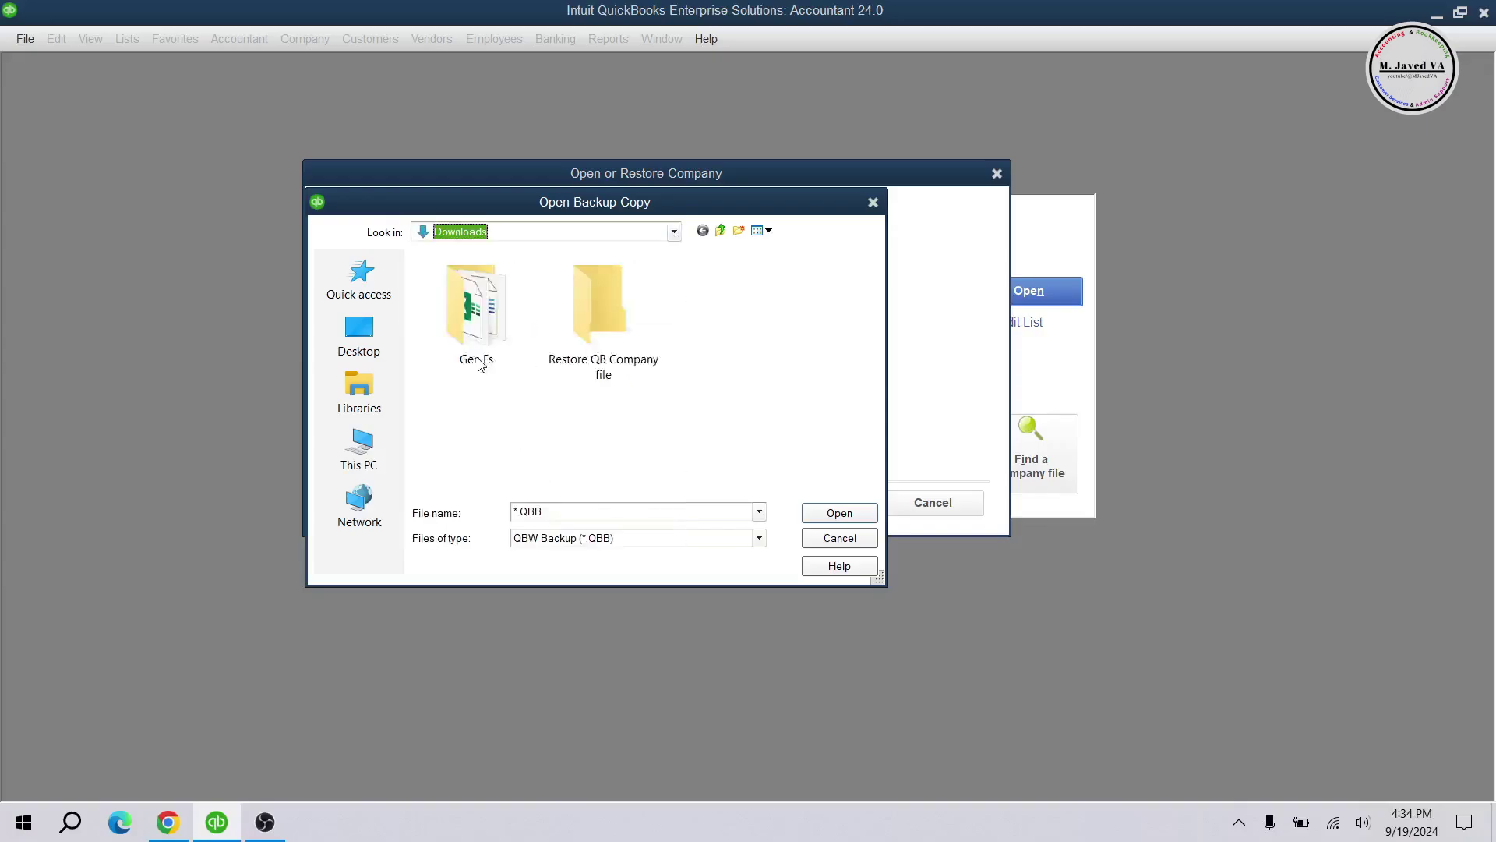
{"action": "scroll", "coordinate": [526, 397], "scroll_direction": "up", "scroll_amount": 1}
{"action": "left_click", "coordinate": [503, 302]}
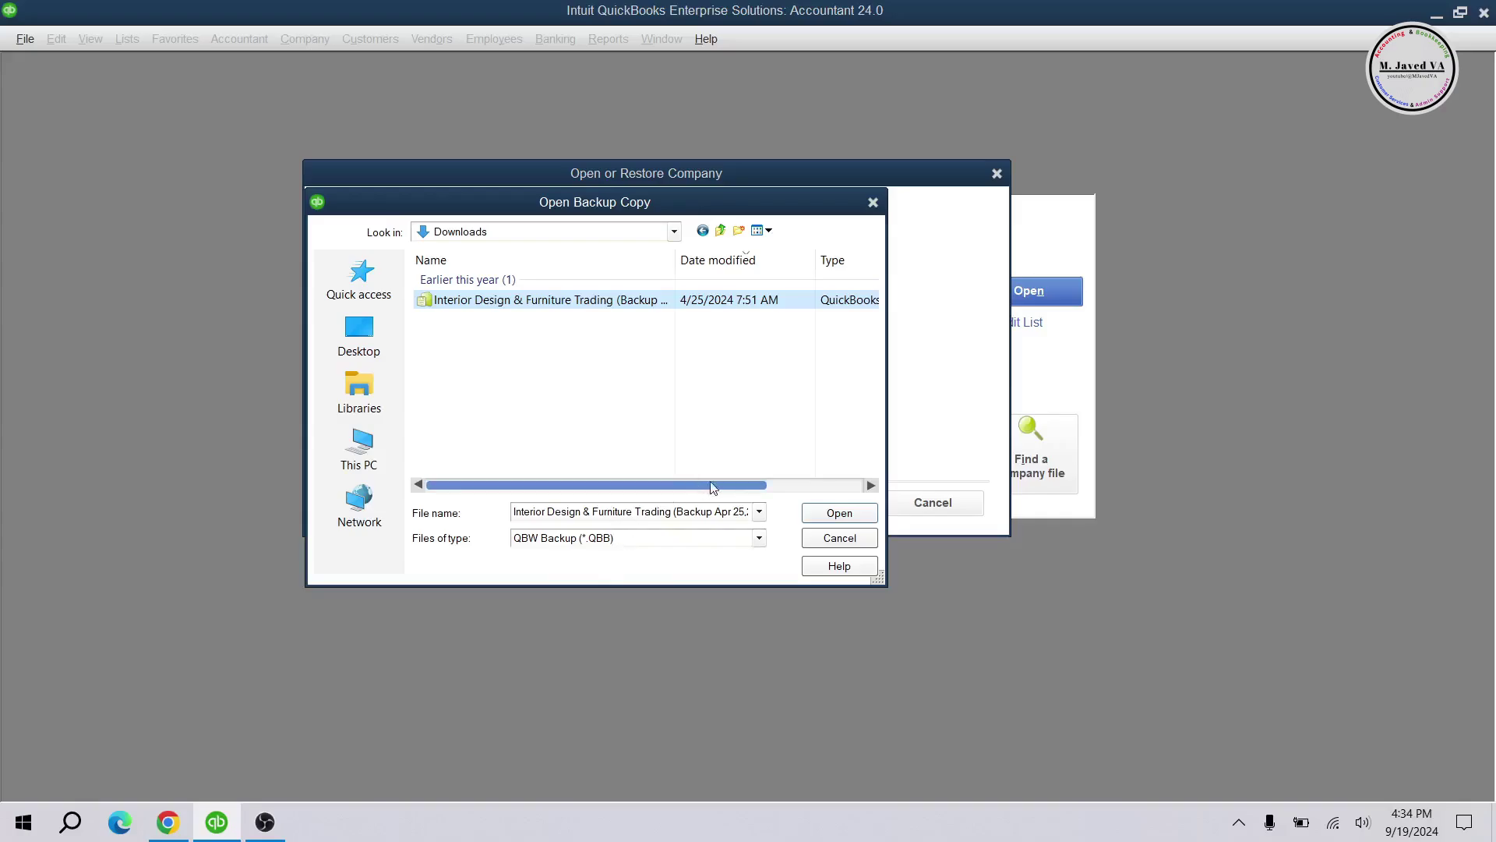
{"action": "left_click", "coordinate": [840, 513]}
{"action": "left_click", "coordinate": [849, 521]}
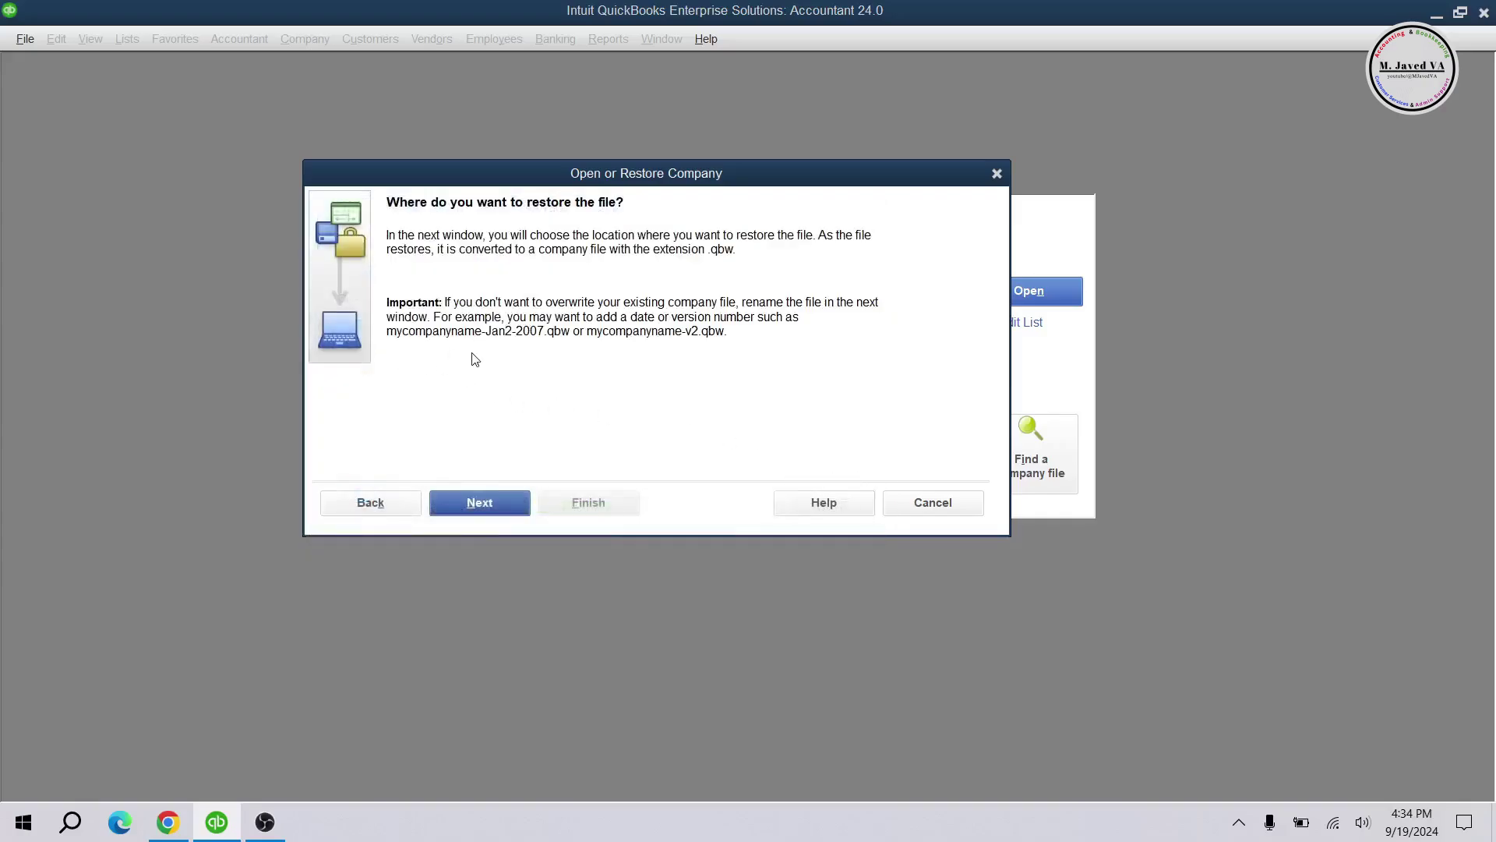
Step: Name the restored file 'Interior Design & Furniture Trading 1' in Desktop's Restore QB Company file folder
{"action": "left_click", "coordinate": [481, 505]}
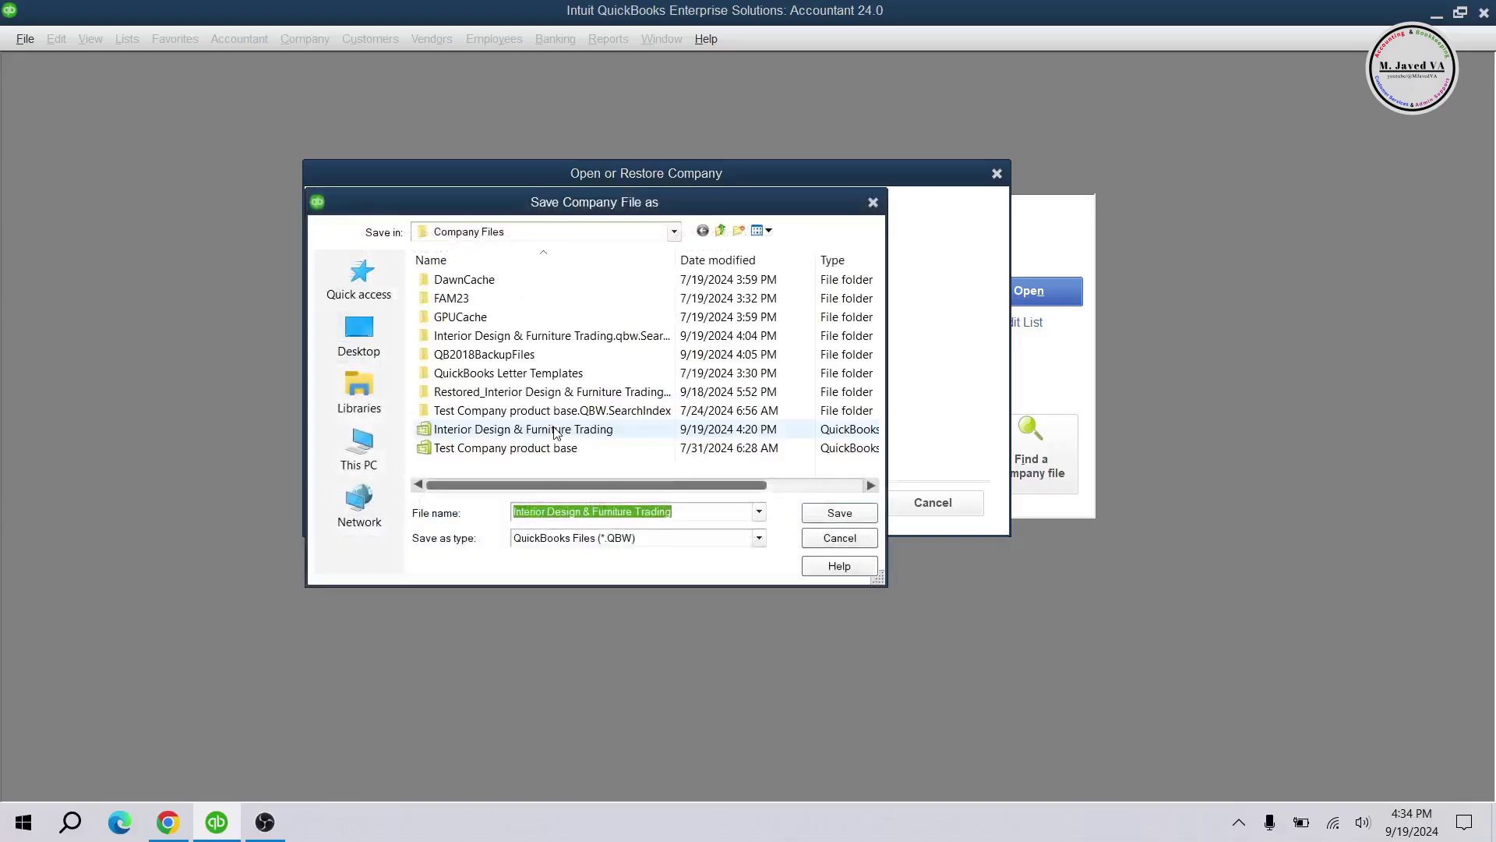
{"action": "left_click", "coordinate": [705, 511]}
{"action": "type", "text": "1"}
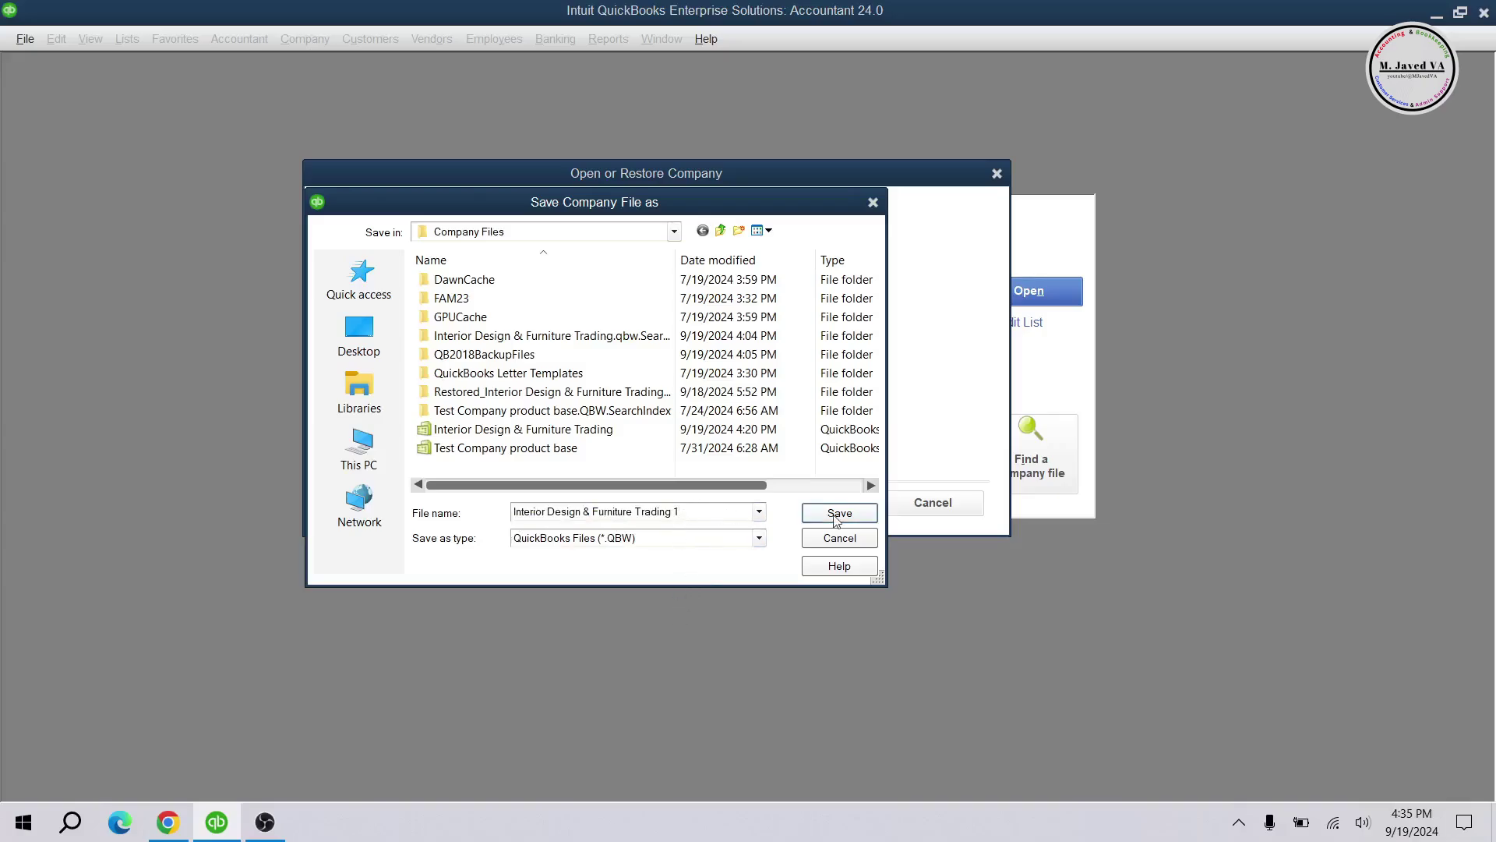
{"action": "left_click", "coordinate": [360, 337]}
{"action": "double_click", "coordinate": [514, 442]}
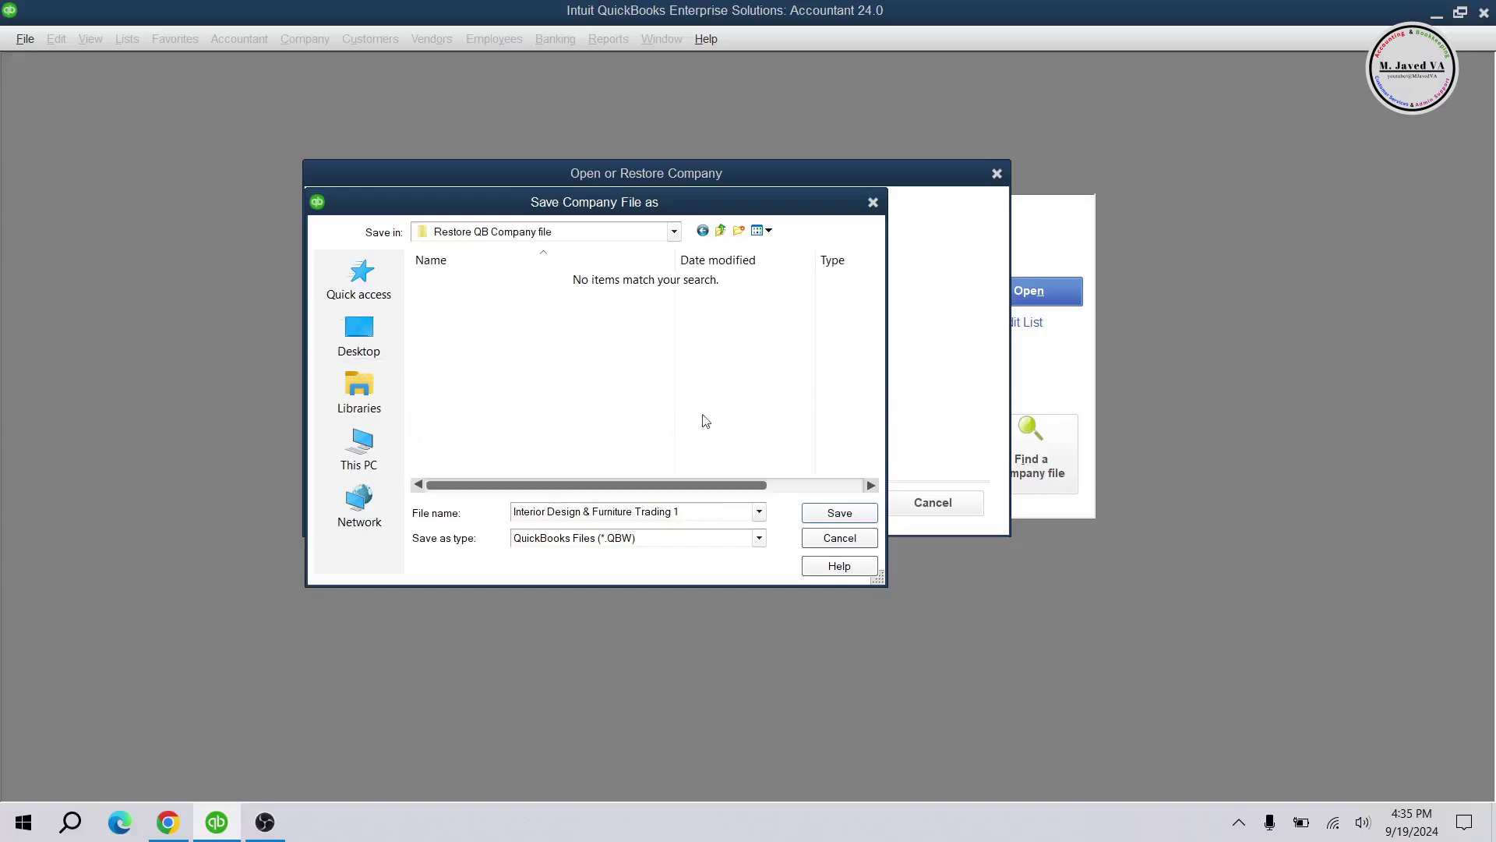
{"action": "left_click", "coordinate": [695, 511]}
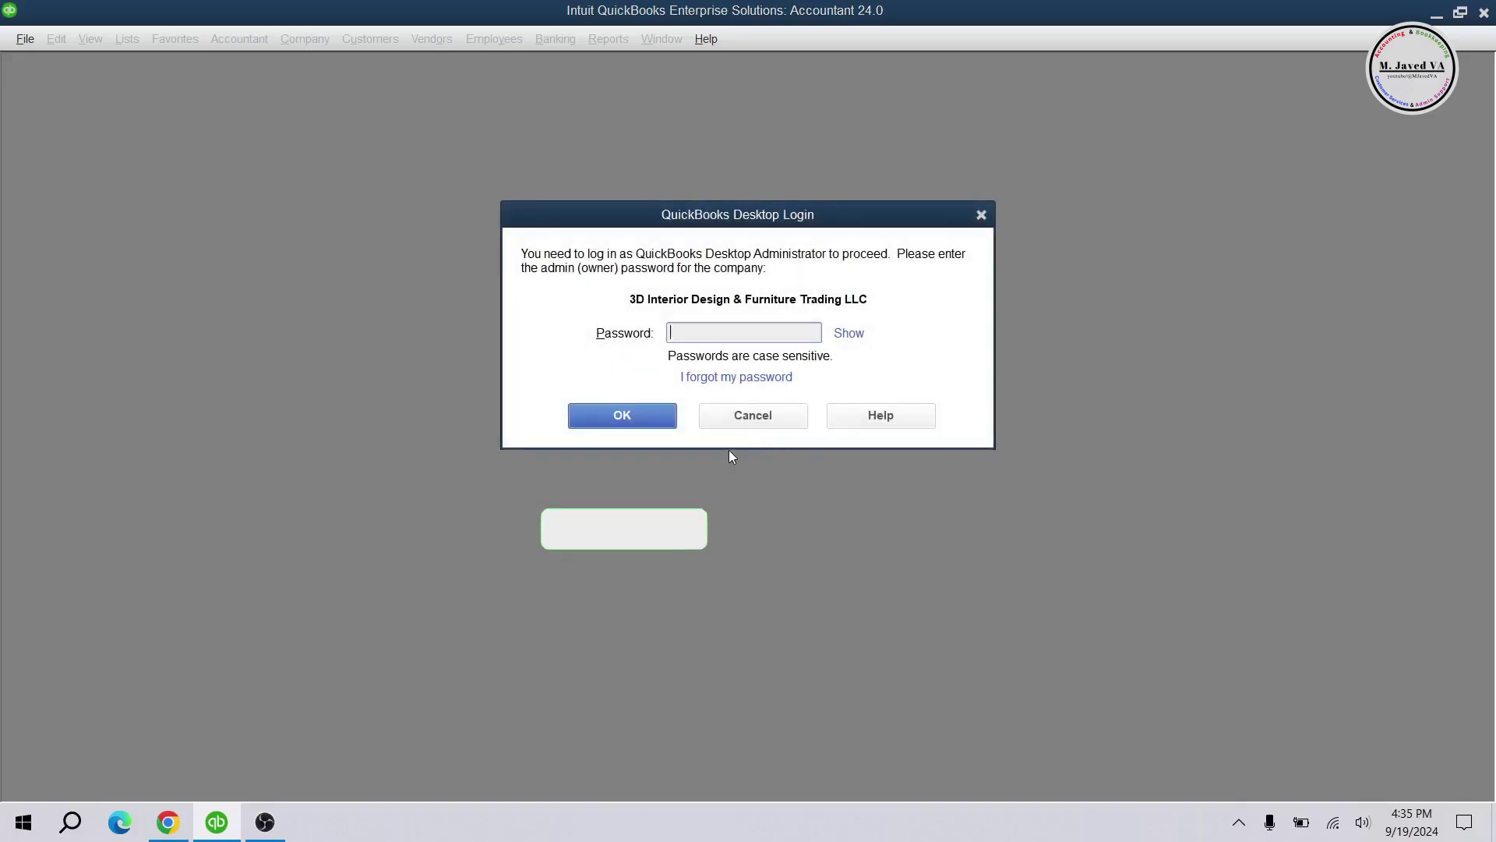
Step: Log in as the company administrator with the pasted admin password
{"action": "key", "text": "ctrl+v"}
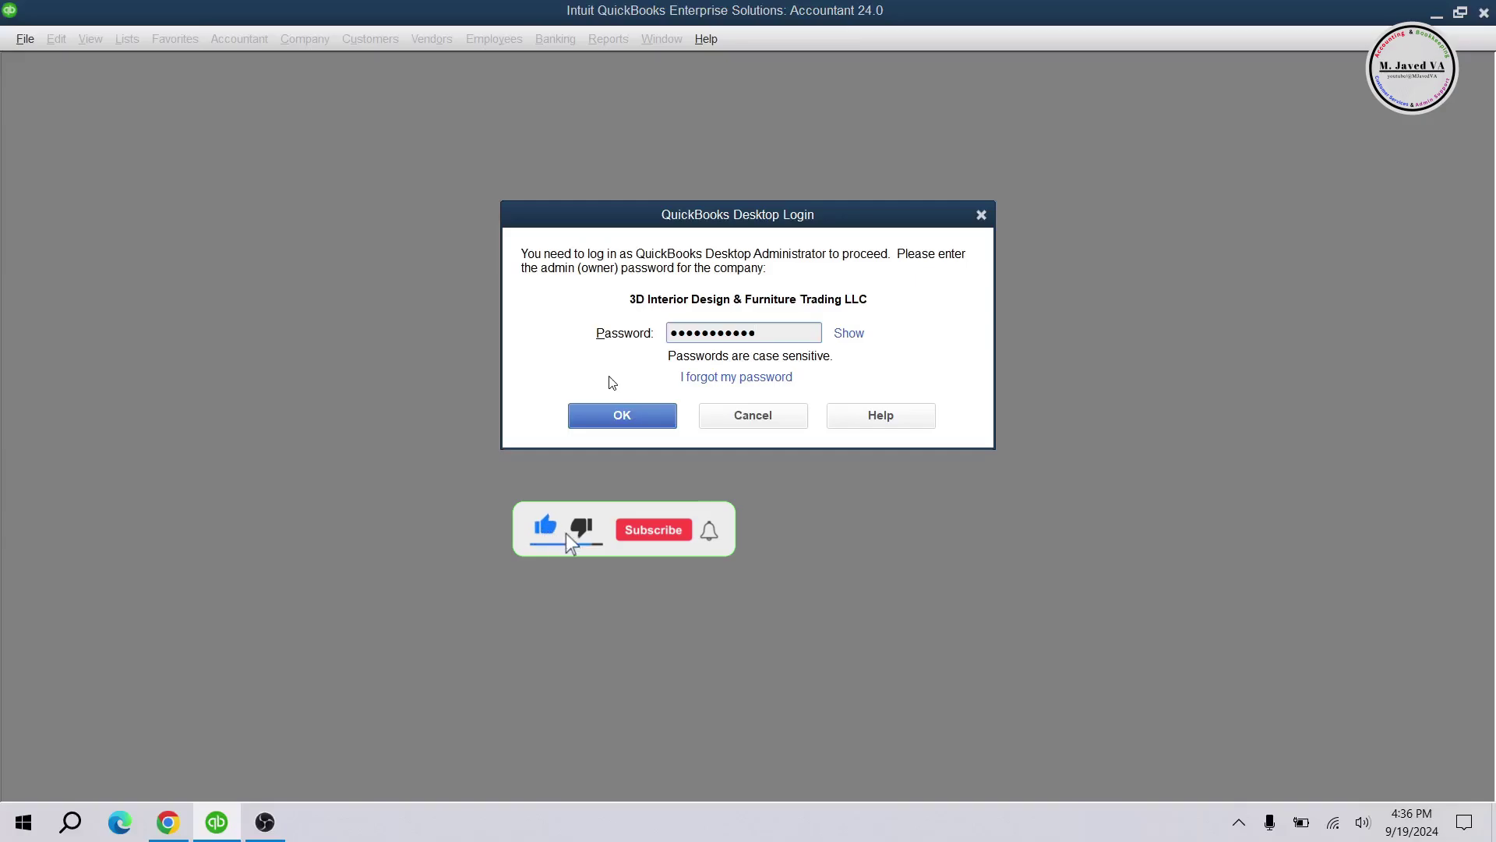
{"action": "left_click", "coordinate": [623, 415]}
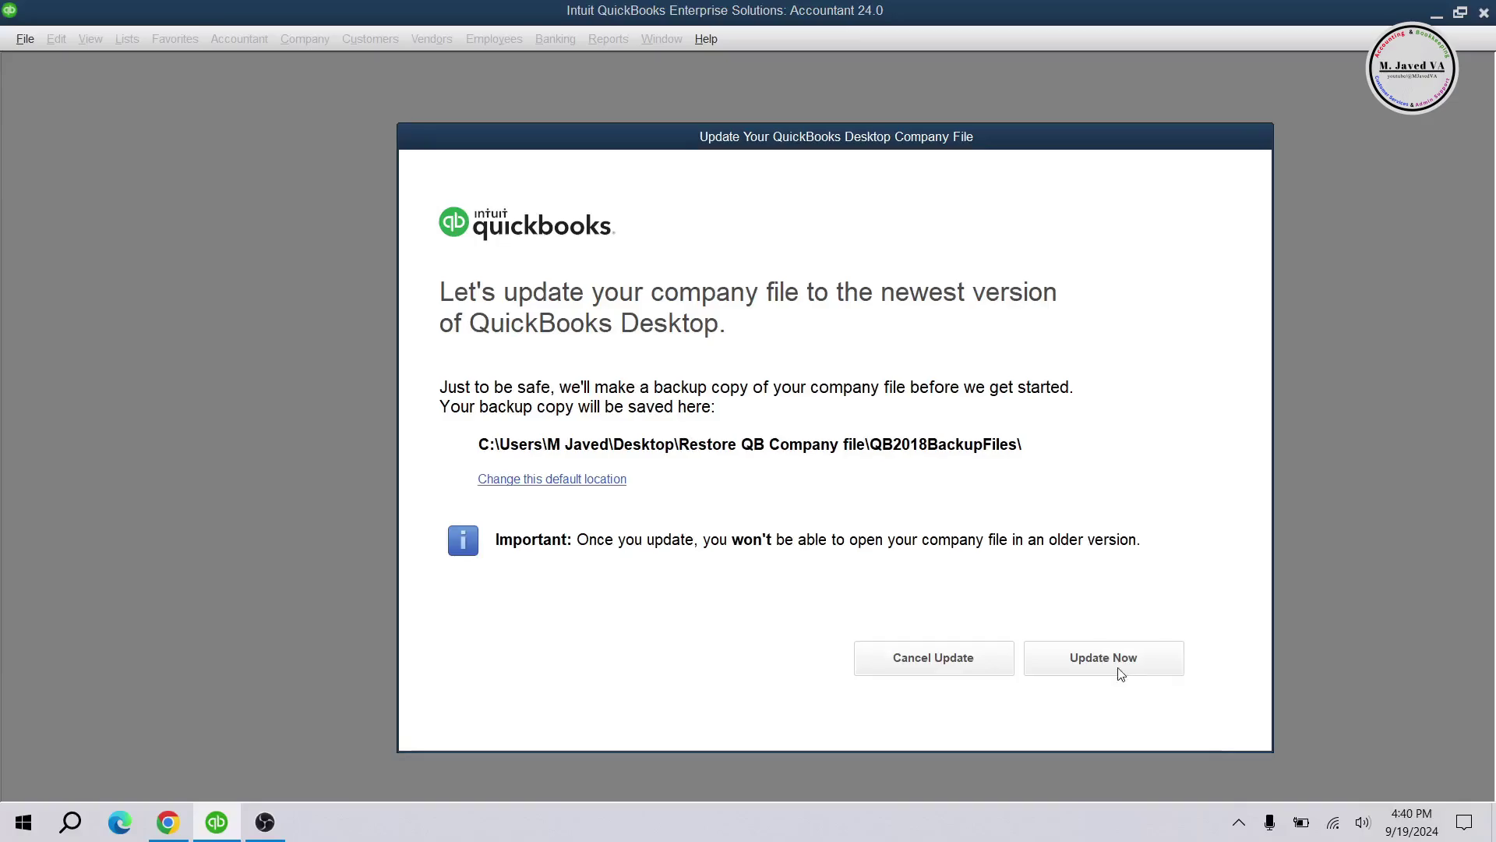
Step: Start updating the company file to QuickBooks Desktop 2024
{"action": "left_click", "coordinate": [1118, 668]}
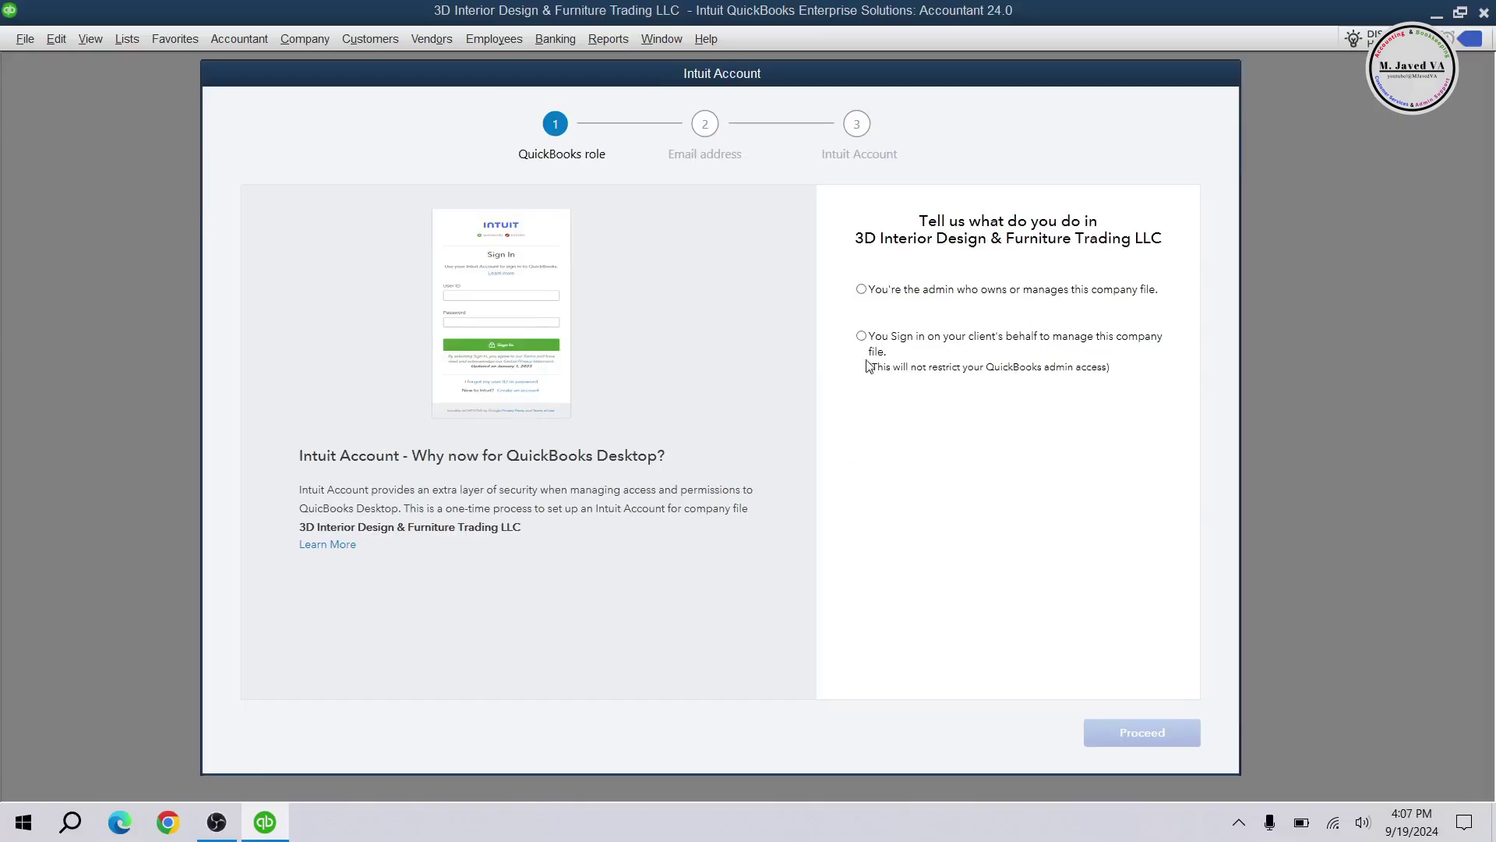
Step: Confirm being the admin who owns the company file and proceed past Intuit Account setup
{"action": "left_click", "coordinate": [862, 292]}
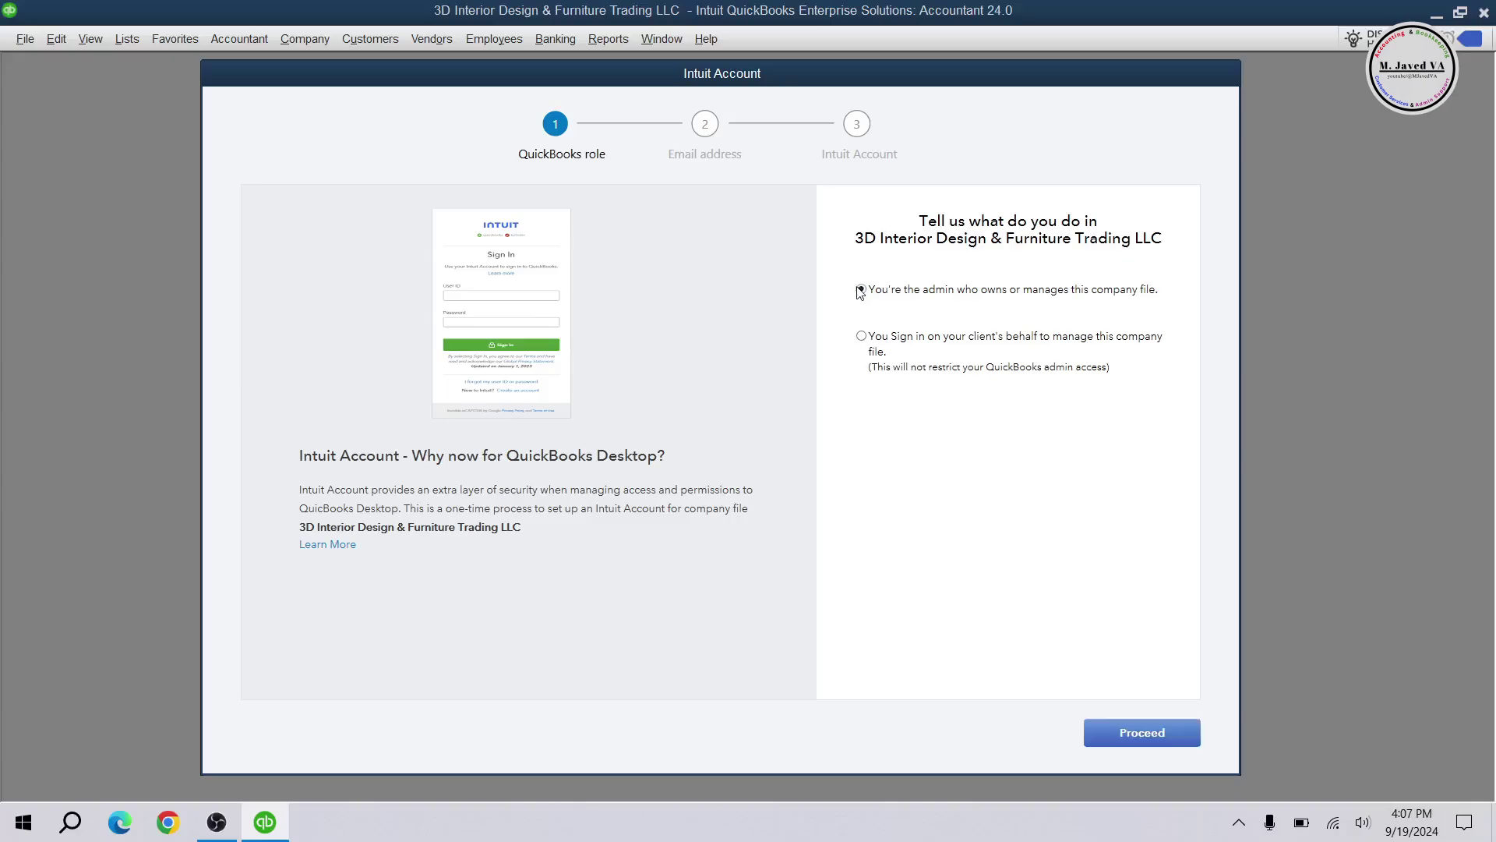
{"action": "left_click", "coordinate": [1154, 745]}
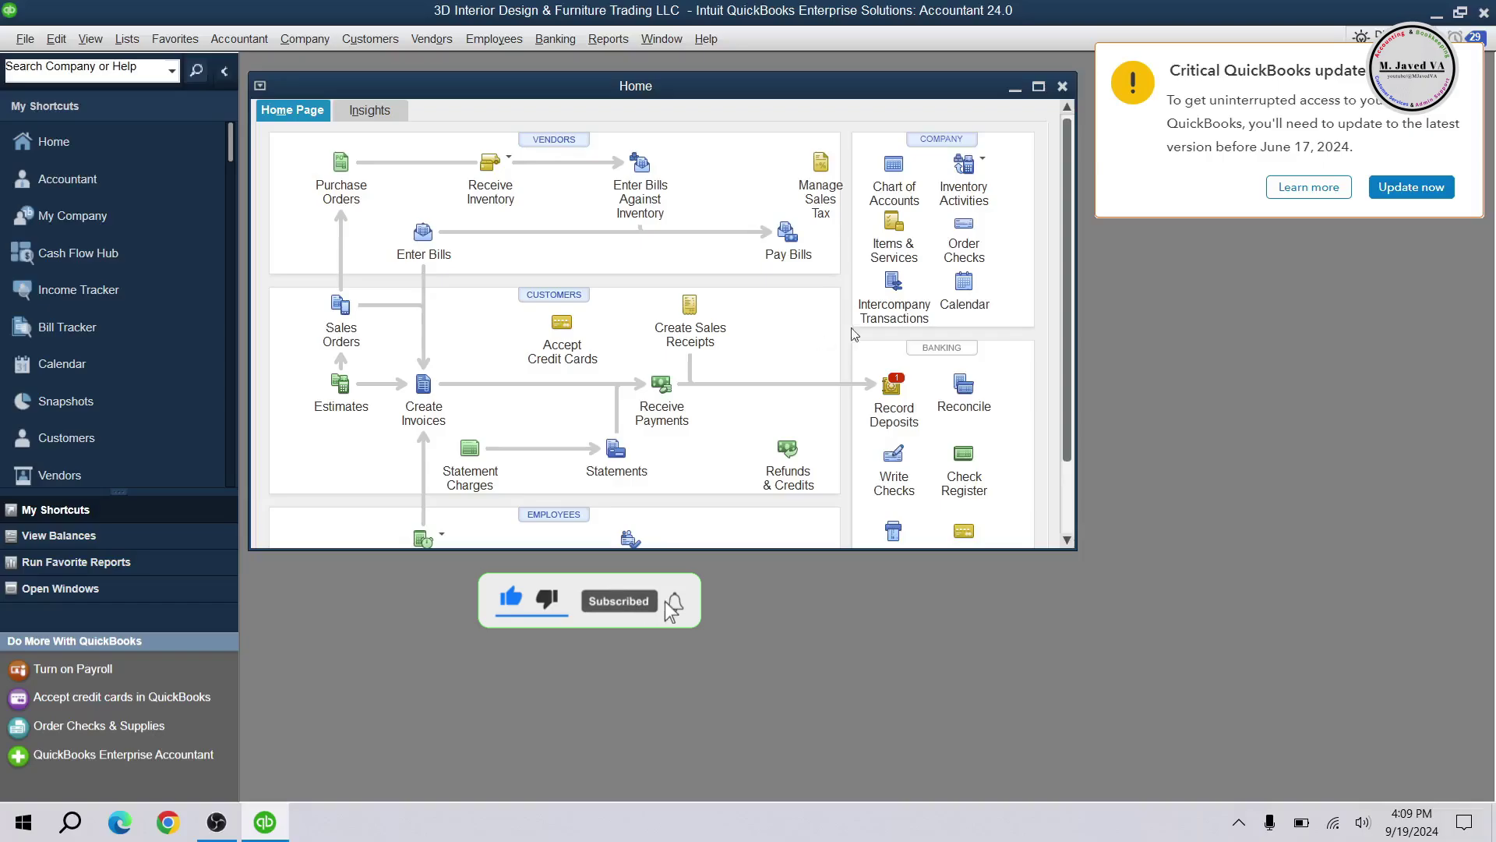
Step: Maximize the Home page window to fill the QuickBooks workspace
{"action": "left_click", "coordinate": [1039, 85]}
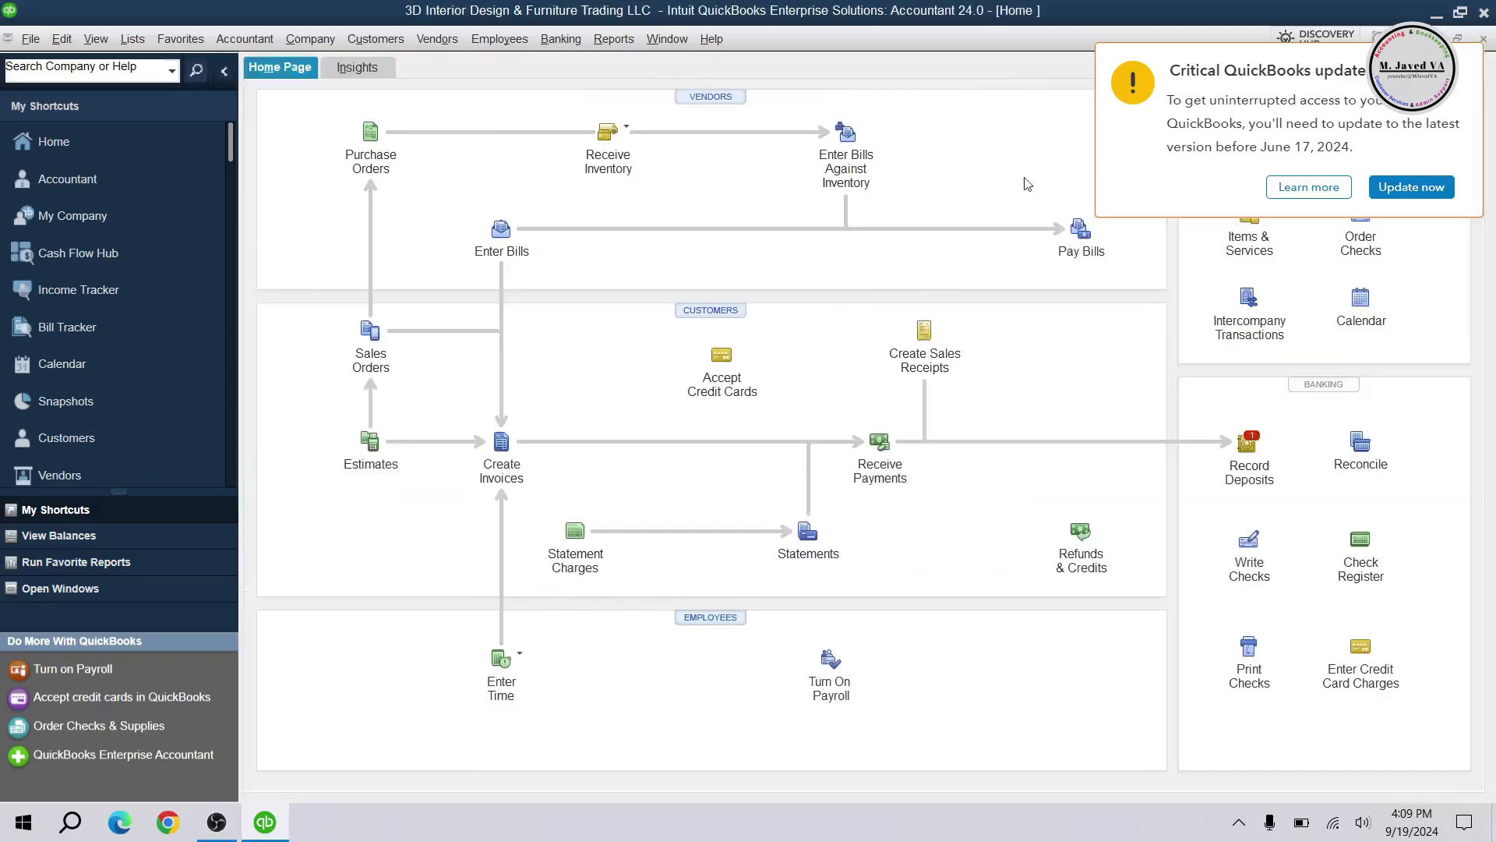